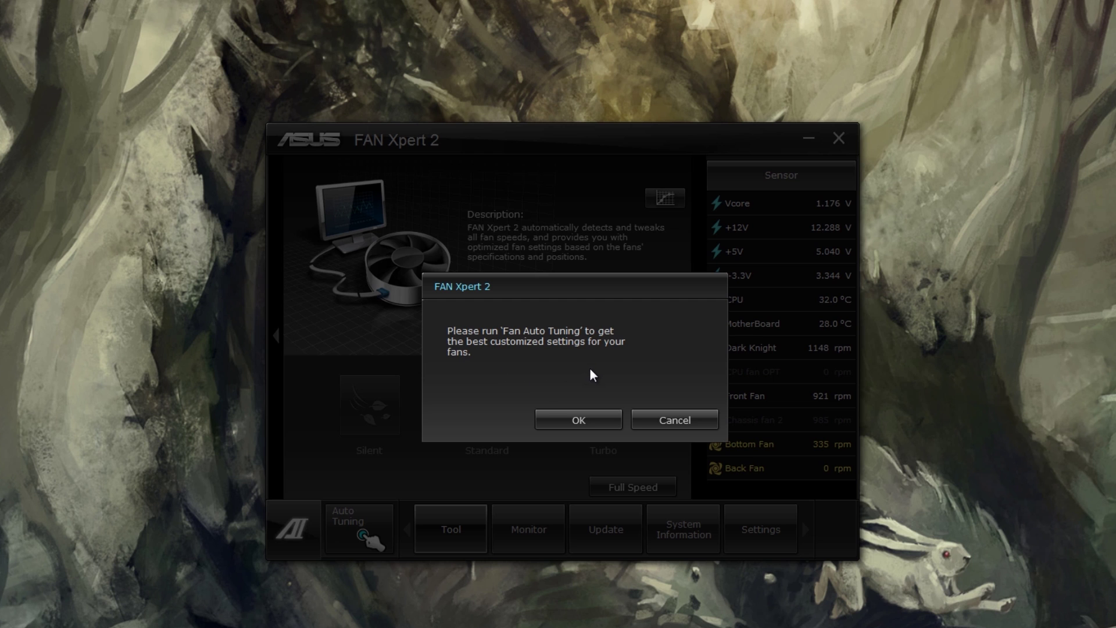
- Accept the 'Please run Fan Auto Tuning' prompt to launch the Fan Tuning wizard
left_click(574, 423)
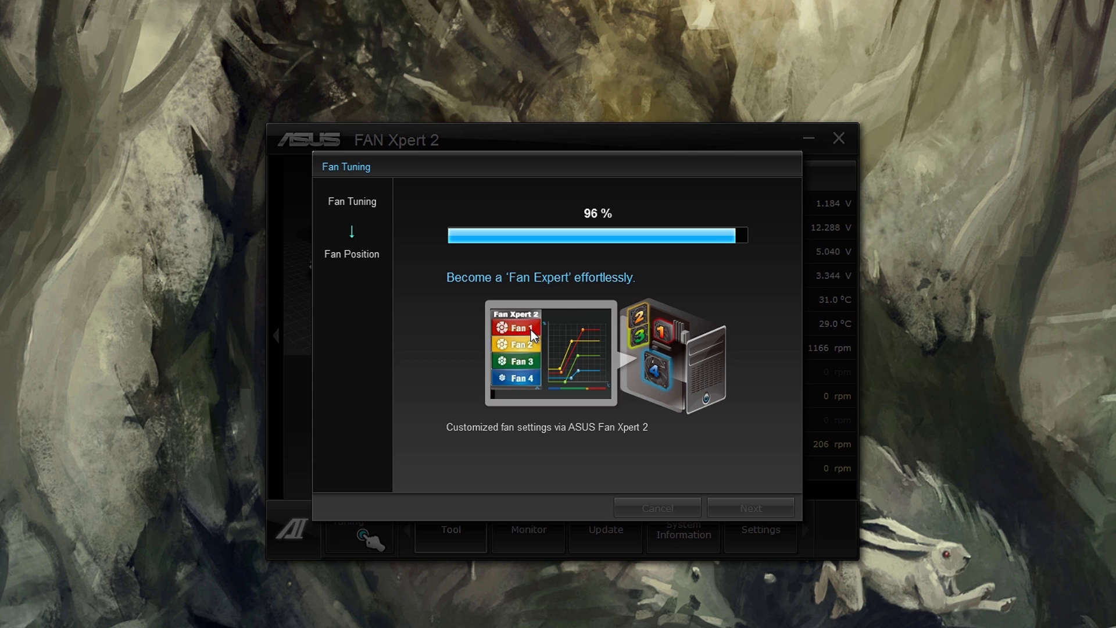
- Once tuning reaches 100%, continue to the Fan Position page
left_click(776, 509)
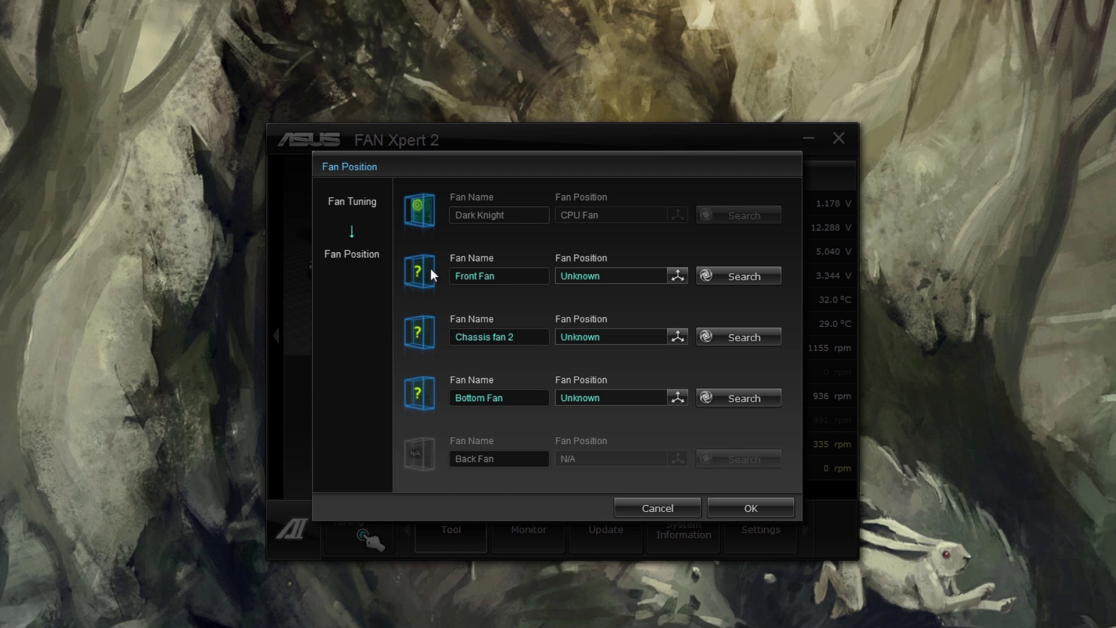
- Spin the Front Fan at full speed to identify it, then set its position to Front Fan
left_click(673, 278)
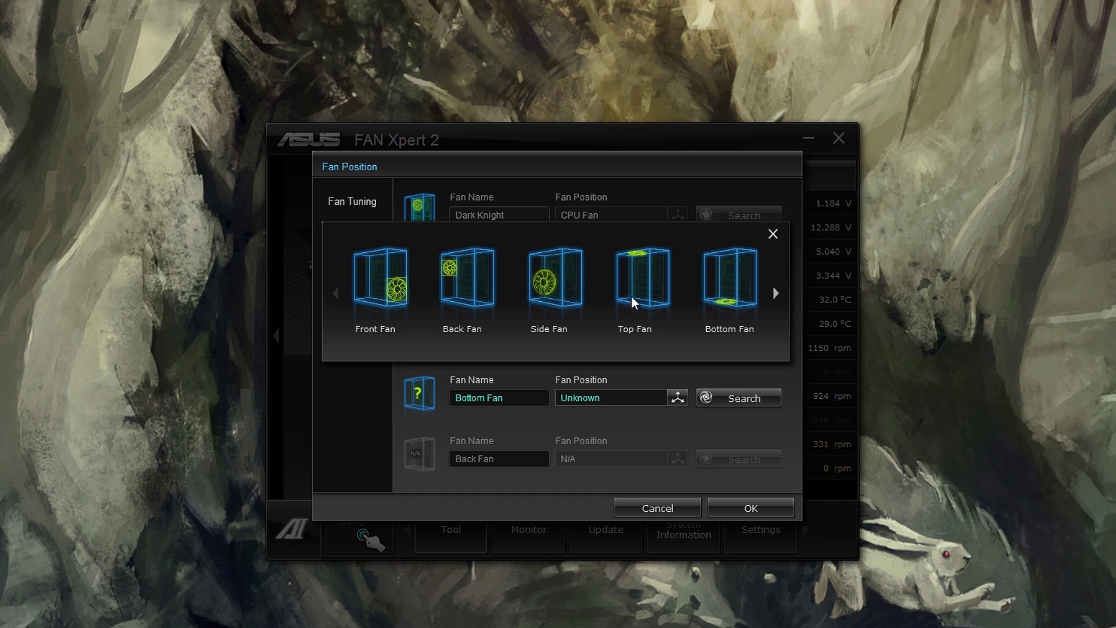
left_click(774, 235)
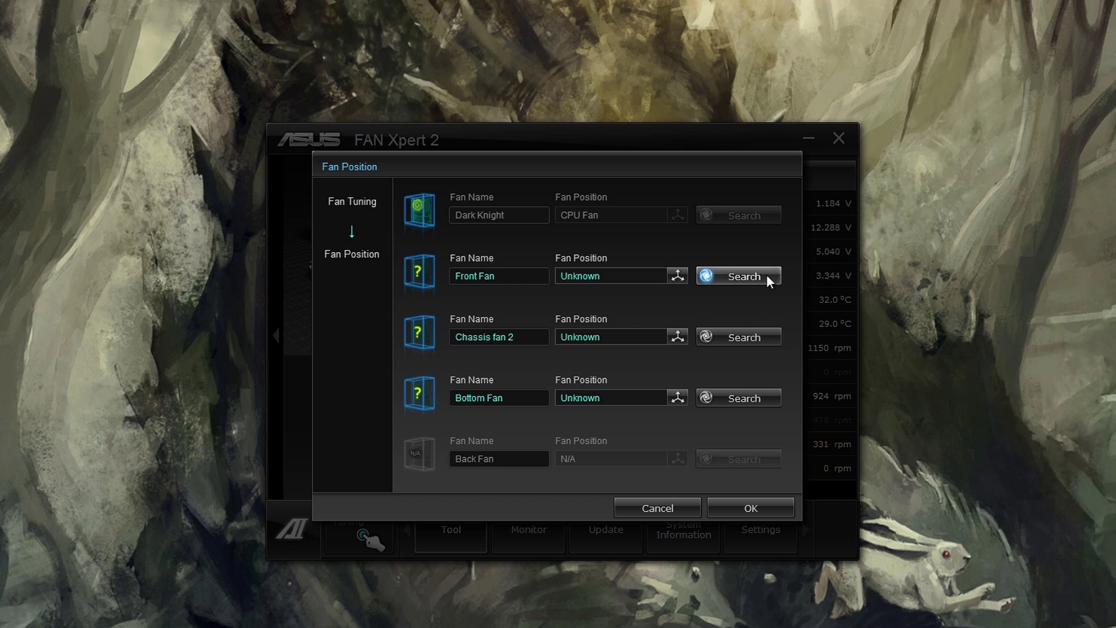
left_click(764, 276)
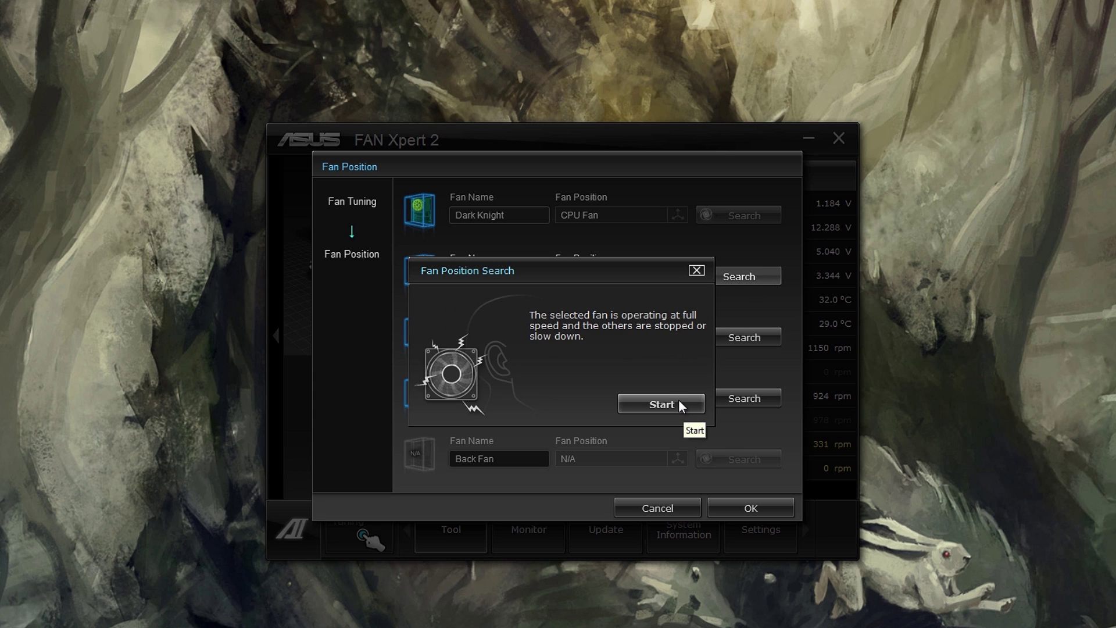
left_click(678, 403)
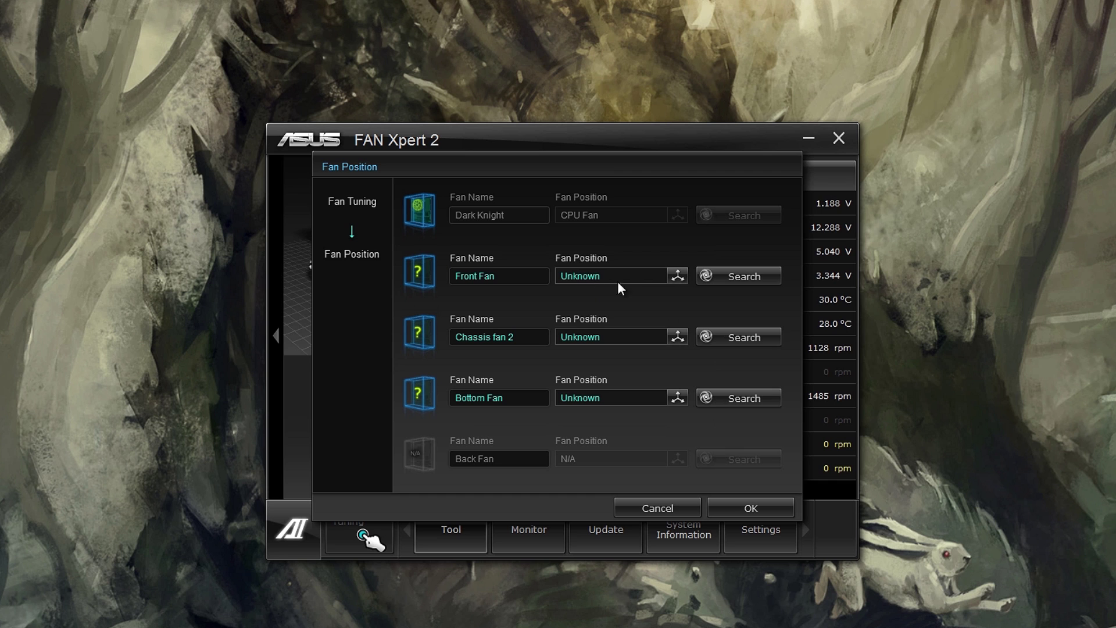
left_click(673, 277)
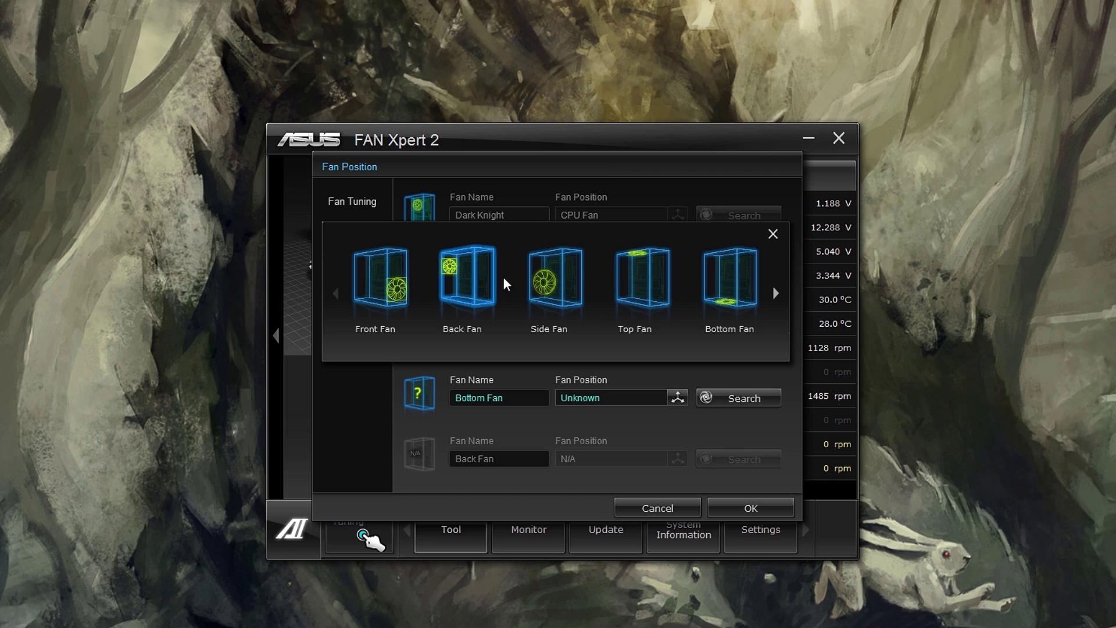
left_click(381, 272)
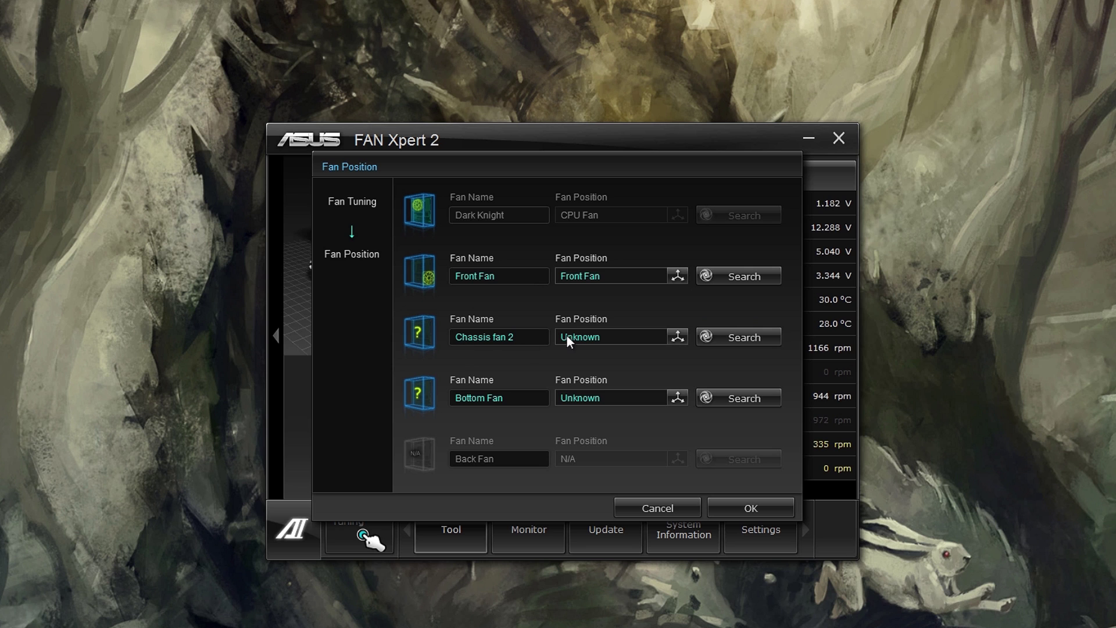
- Spin Chassis fan 2 to identify it and set its position to Top Fan
left_click(725, 330)
left_click(675, 410)
left_click(678, 336)
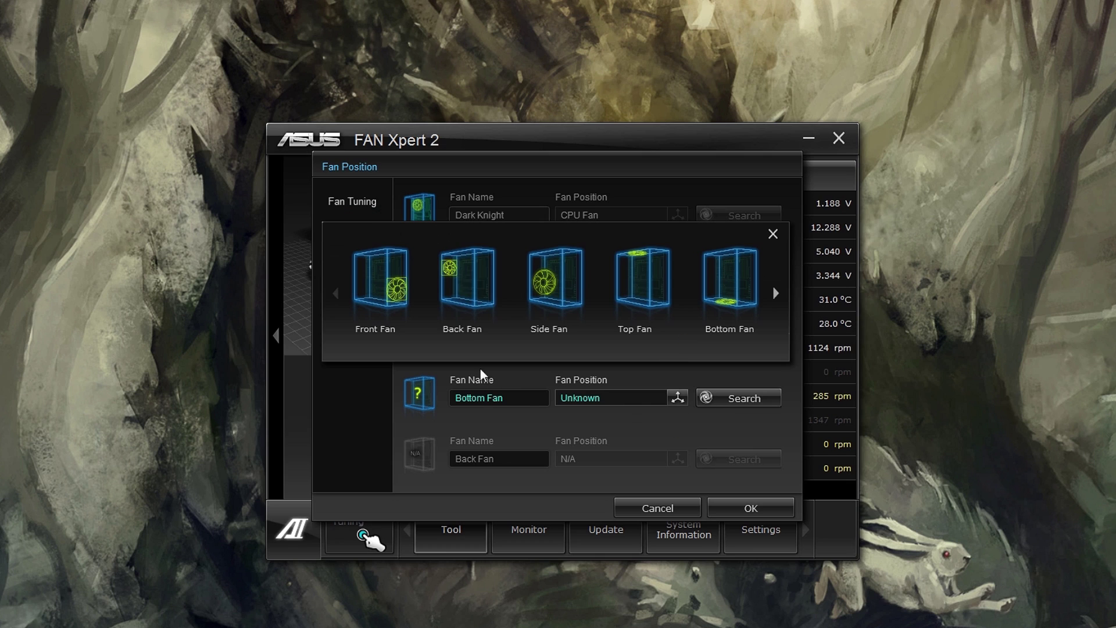
left_click(647, 296)
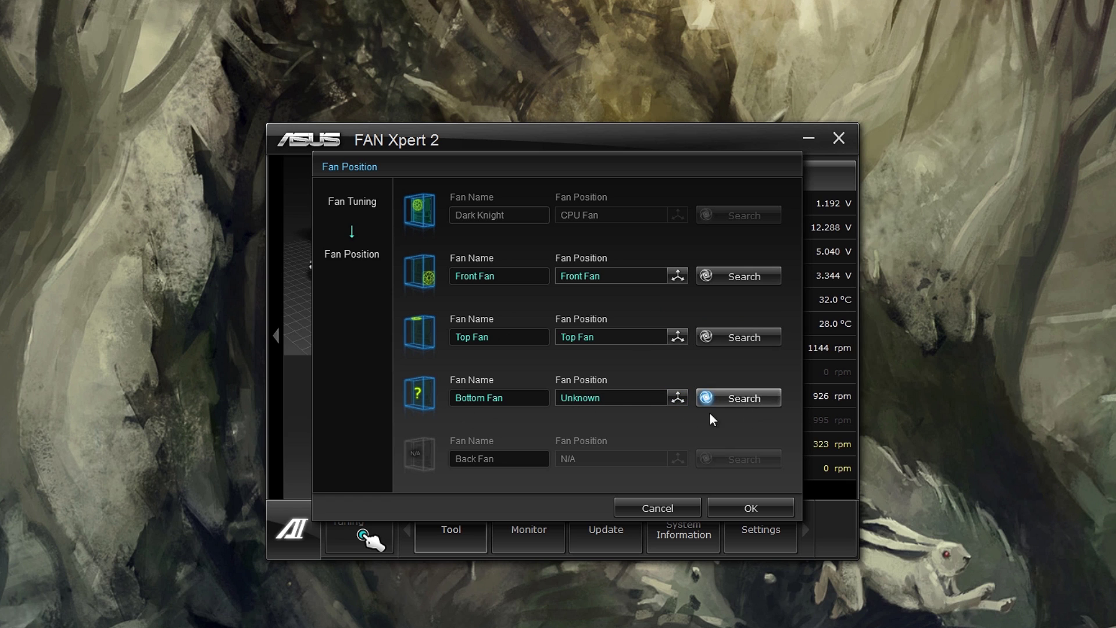
- Set the Bottom Fan row's position to Bottom Fan and confirm the fan positions
left_click(677, 397)
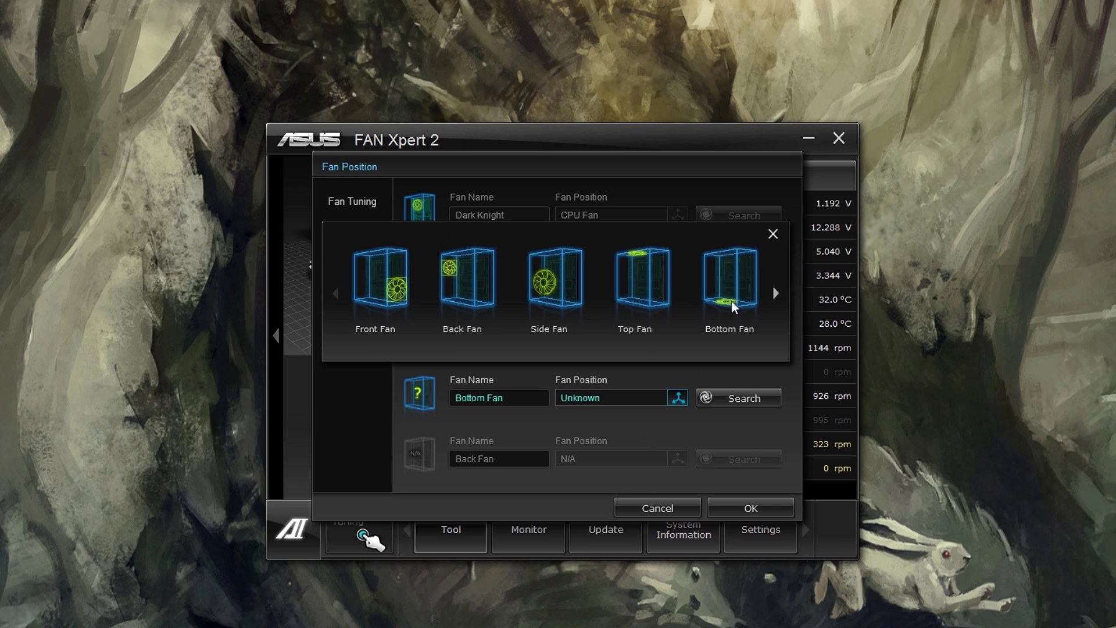
left_click(723, 287)
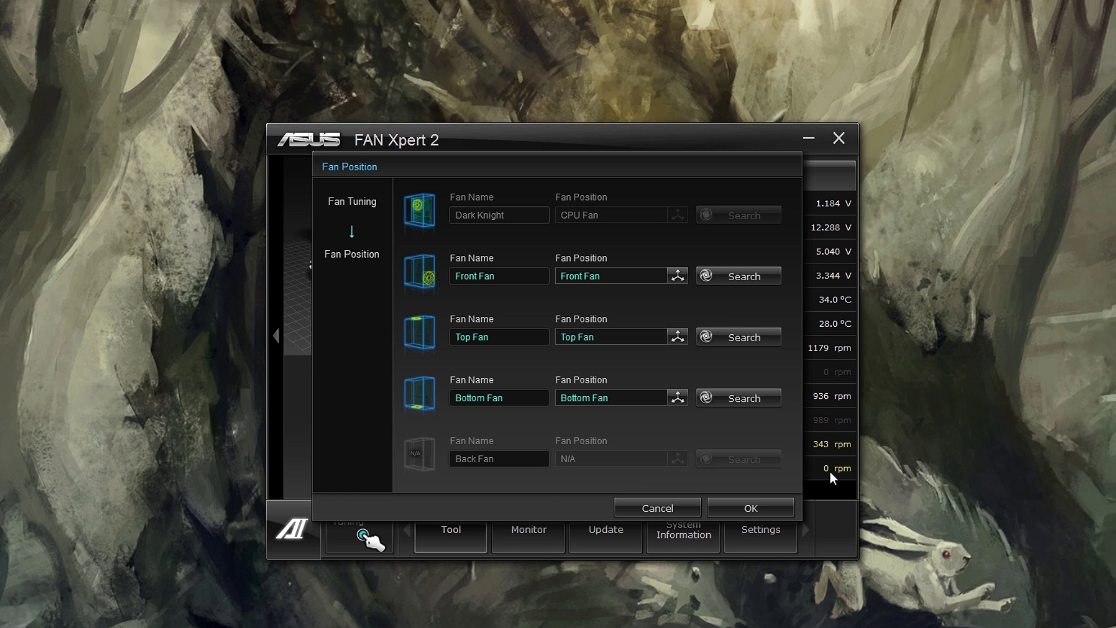
left_click(737, 509)
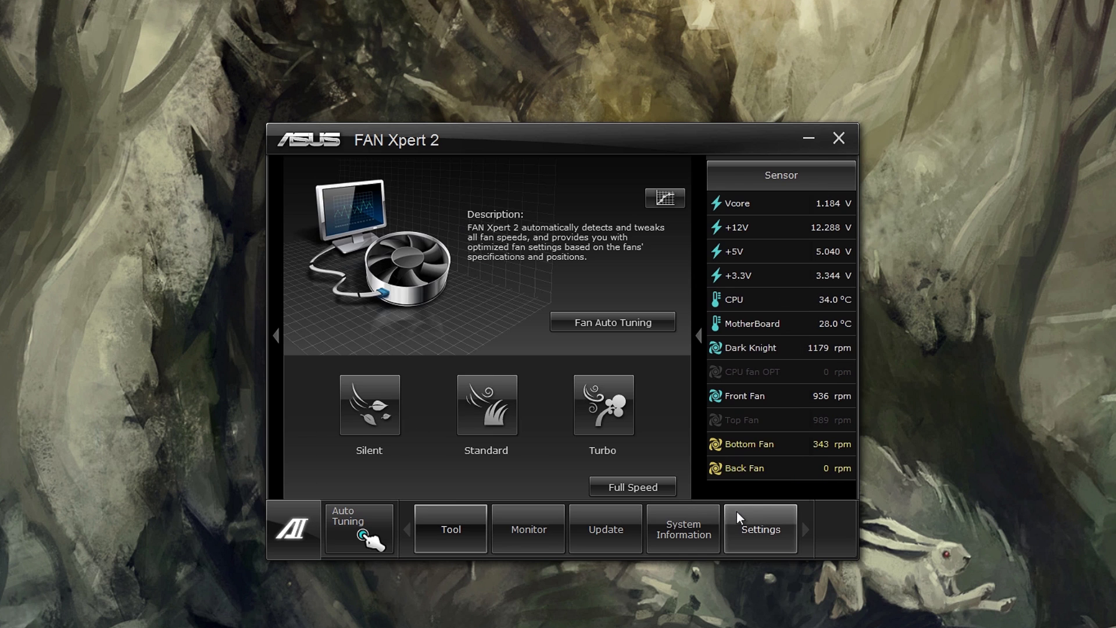
- Switch all fans to the Silent profile, then to the Turbo profile
left_click(370, 405)
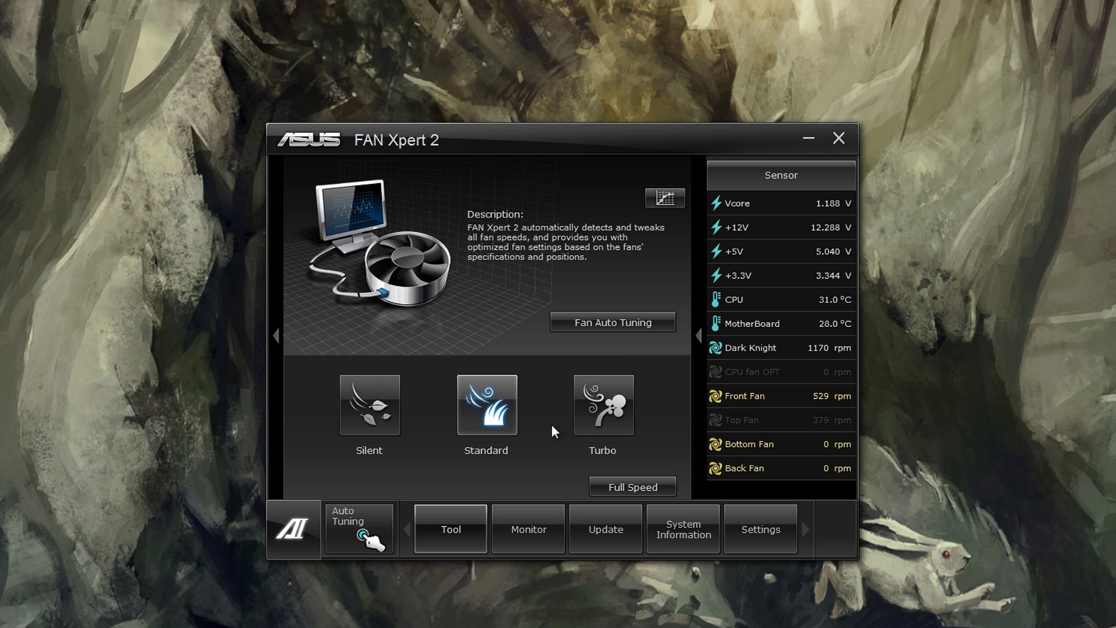
left_click(608, 430)
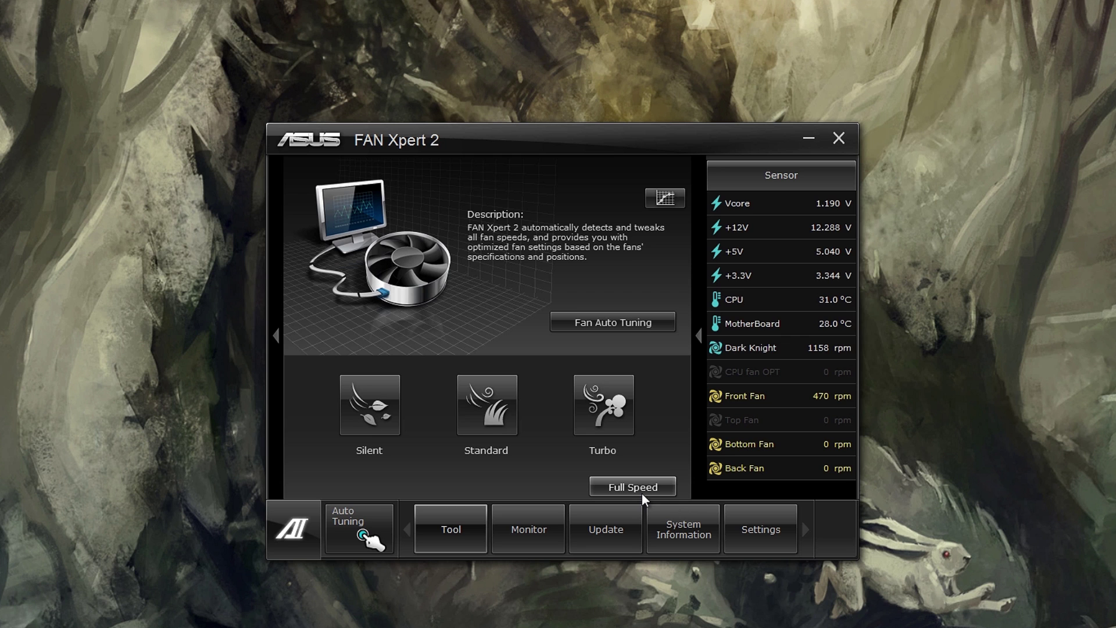
- Check that Dark Knight's RPM Fix Mode stays at 2250 rpm, then return to its Smart Mode curve
left_click(671, 201)
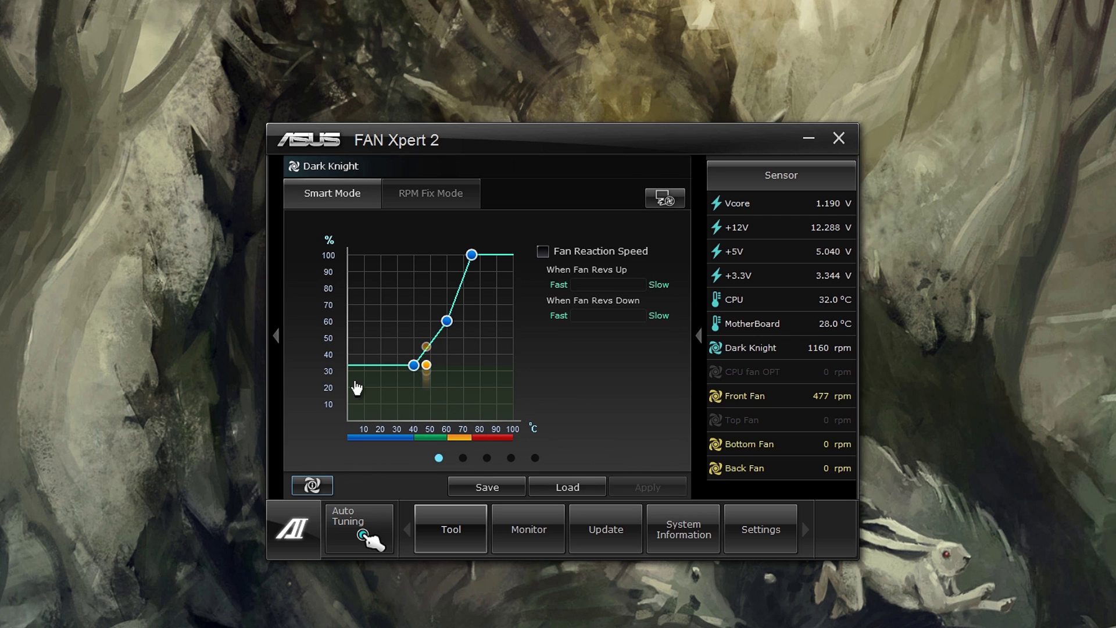
mouse_move(448, 463)
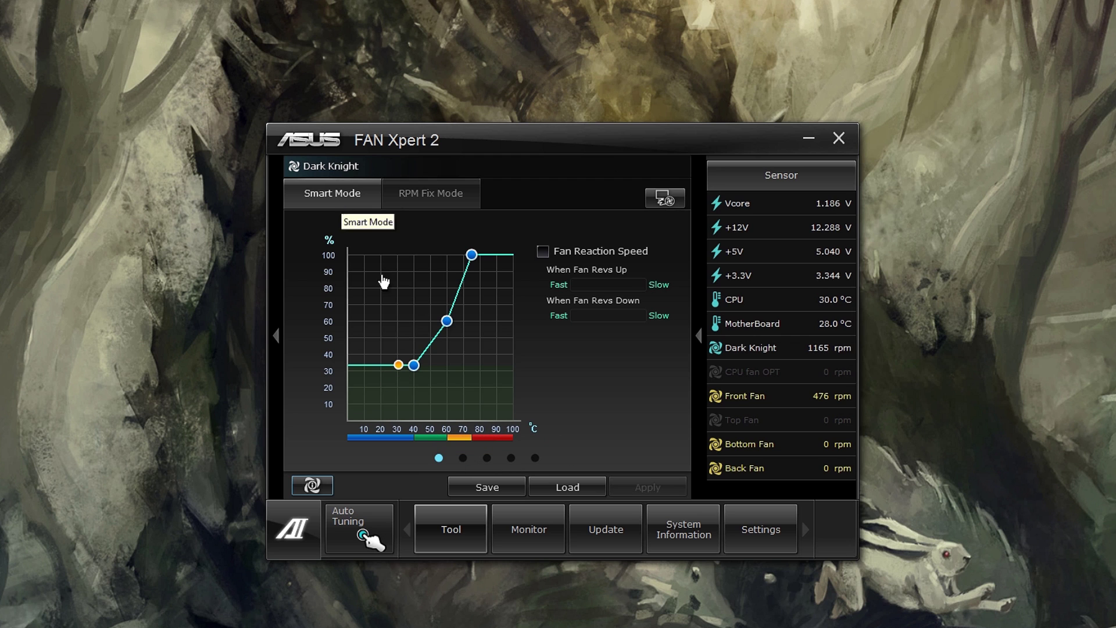
mouse_move(413, 366)
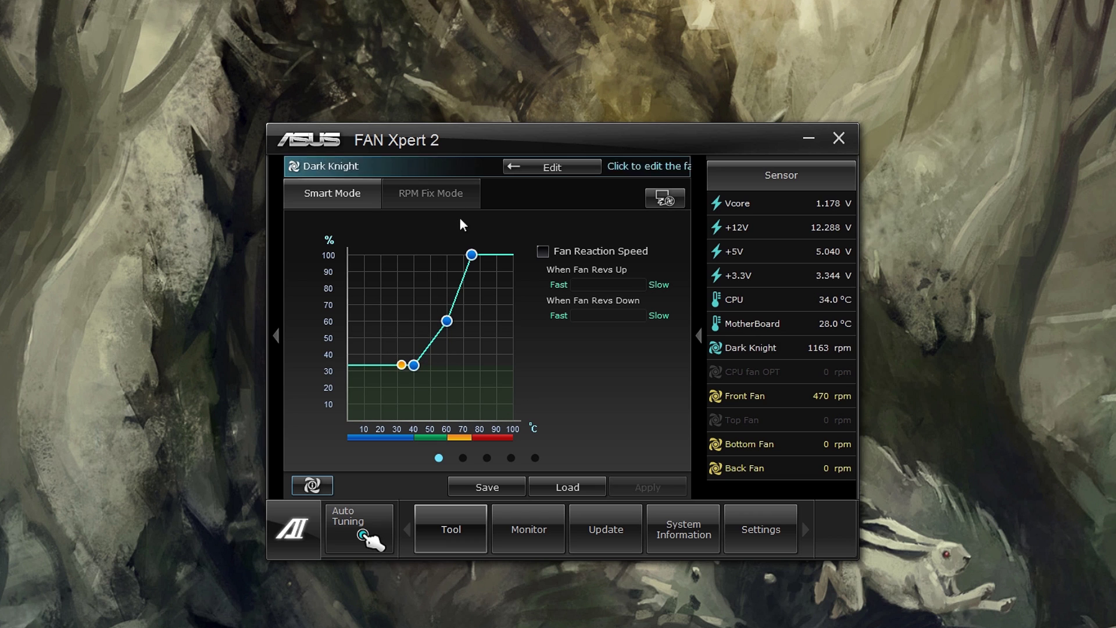
left_click(413, 194)
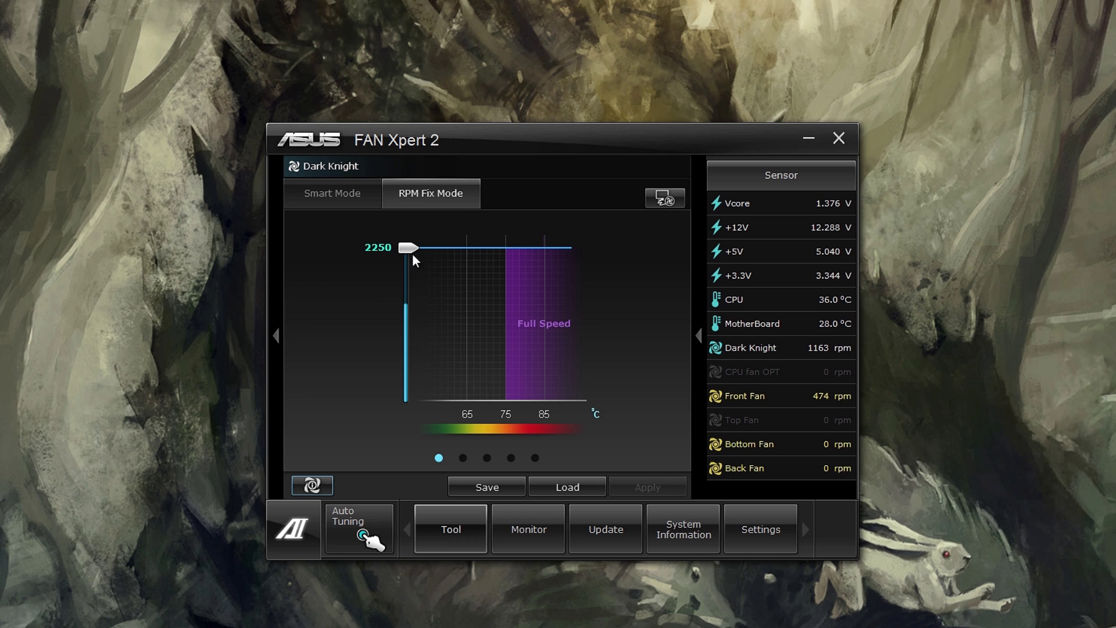
mouse_move(409, 247)
left_mouse_down()
mouse_move(399, 292)
mouse_move(401, 236)
left_mouse_up()
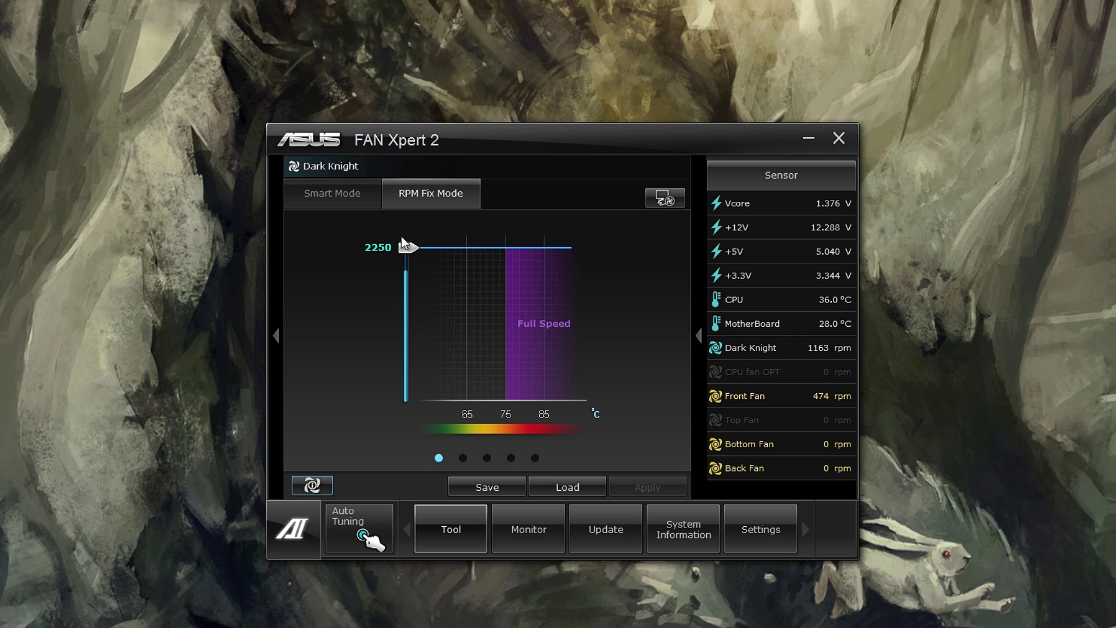
left_click(344, 206)
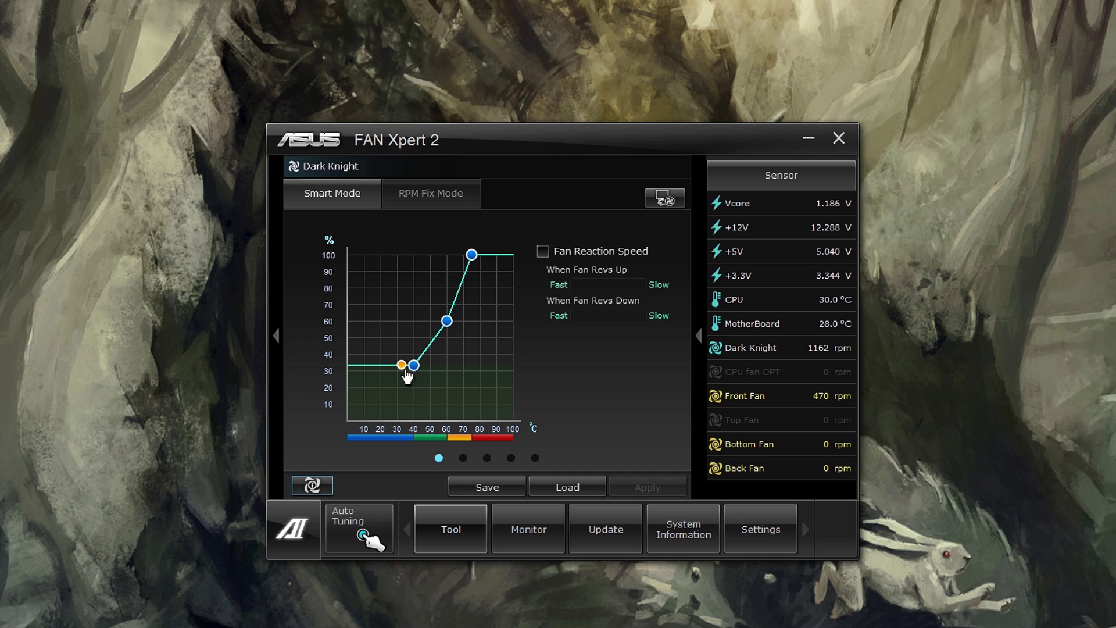
- Turn off Auto-Fan Stop for the Front Fan so its curve holds about 23% until 40 °C
left_click(462, 458)
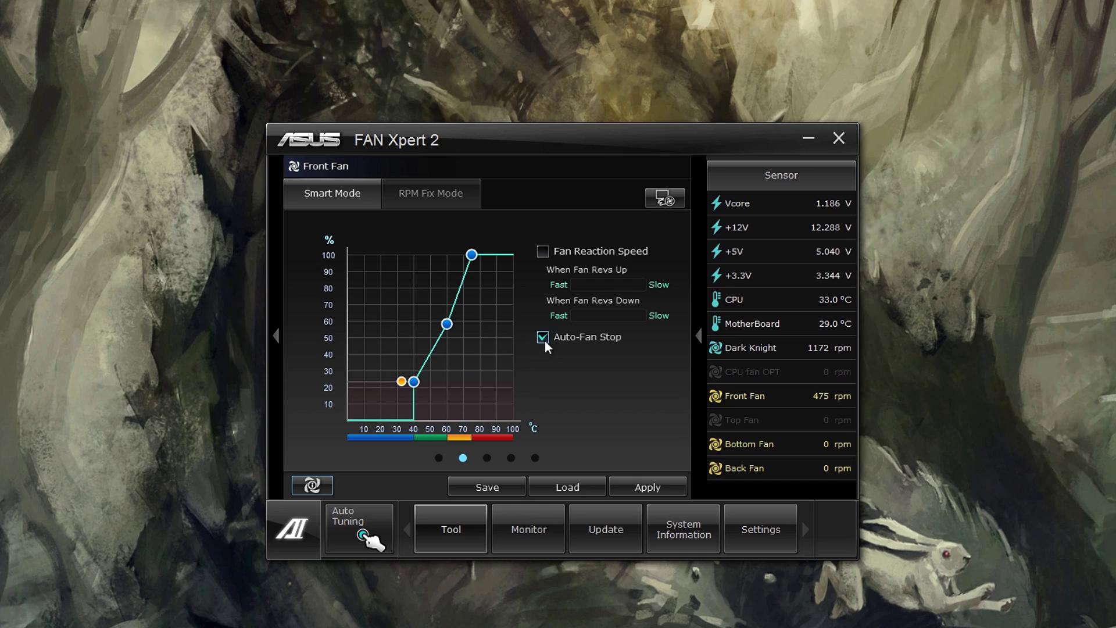
mouse_move(417, 388)
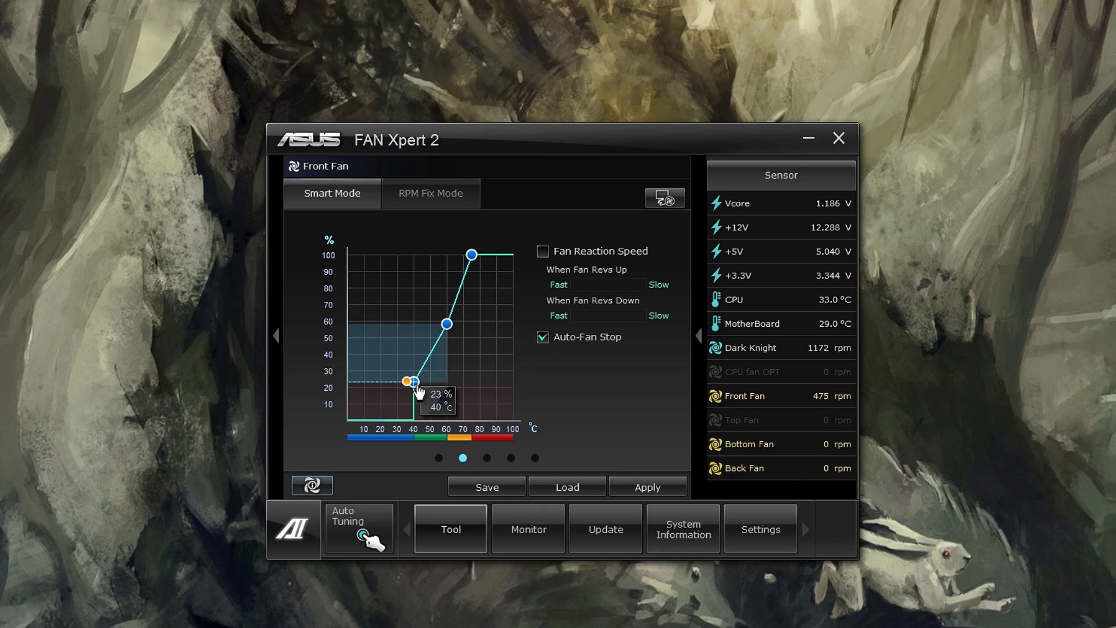
left_click(543, 336)
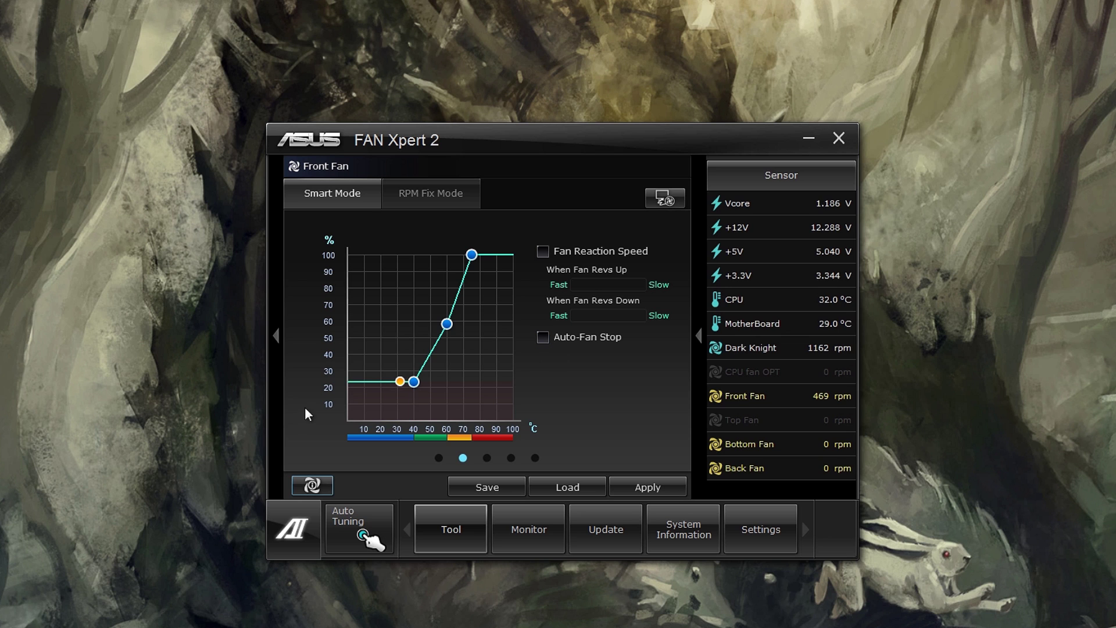
- Enable Fan Reaction Speed and move When Fan Revs Up about a quarter toward Slow
left_click(542, 253)
left_click_drag(580, 284, 593, 287)
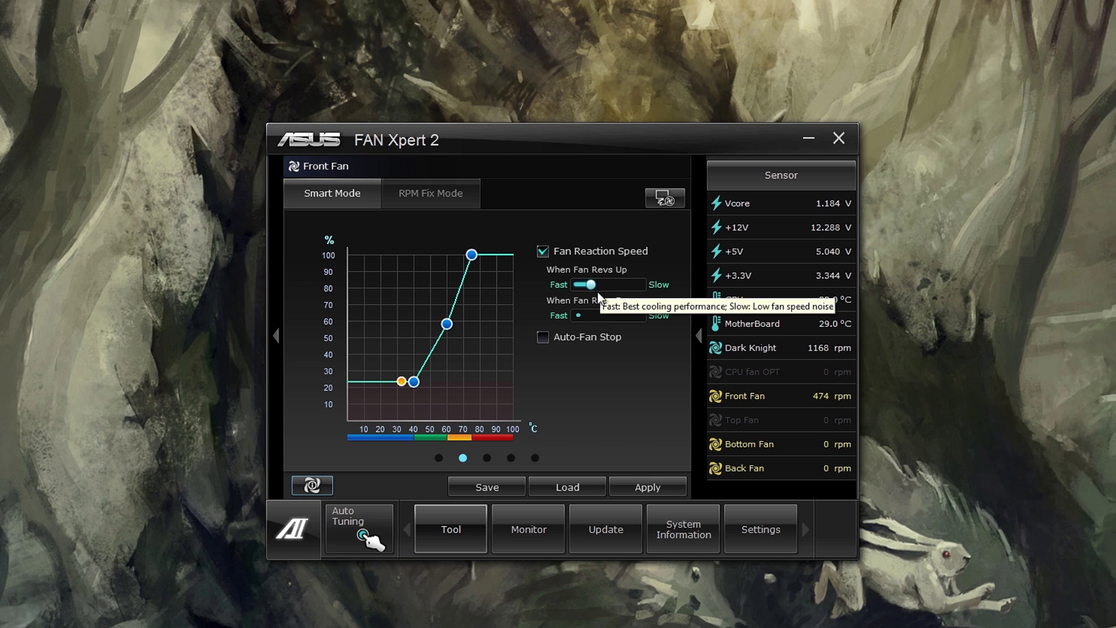
- On the Top Fan curve, move the 24% point to 35 °C and lower the middle point to about 47%
left_click(487, 457)
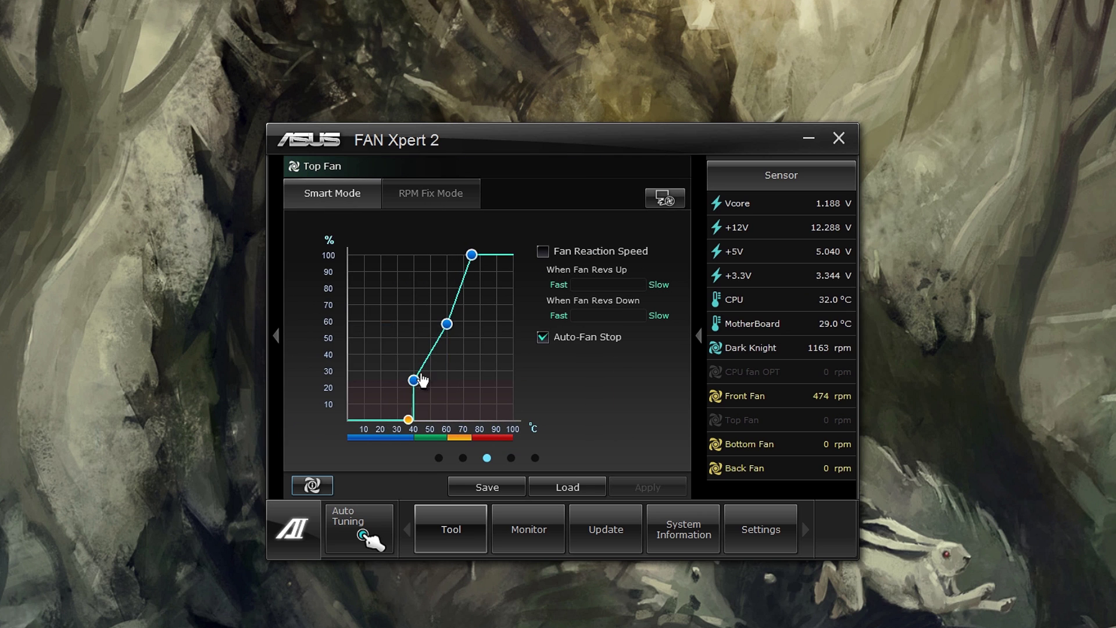
left_click_drag(413, 388, 414, 395)
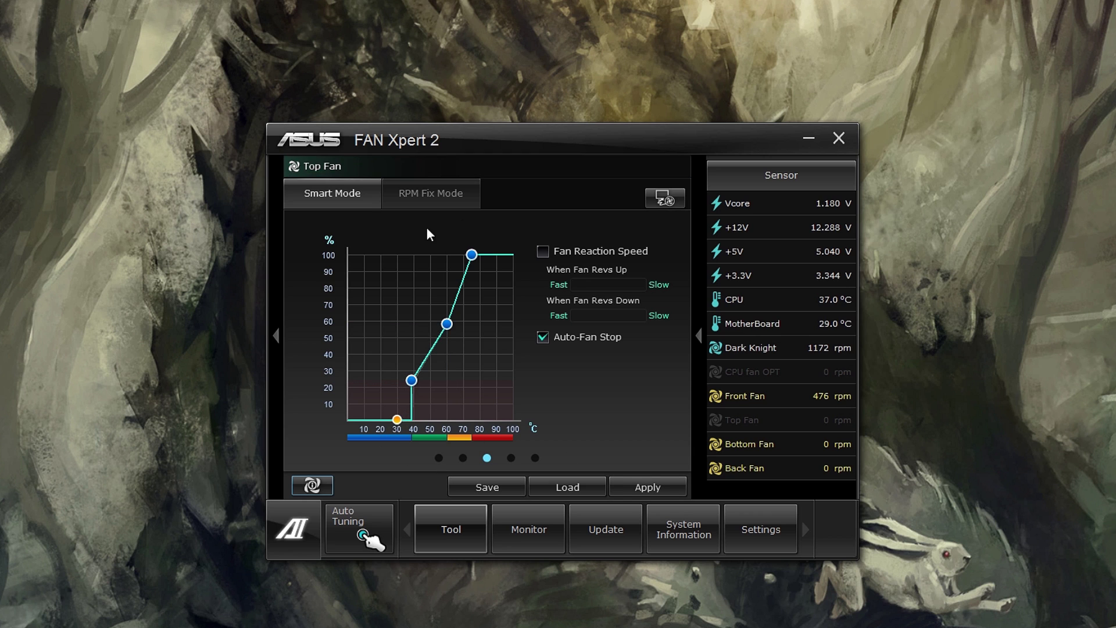
mouse_move(479, 278)
mouse_move(447, 325)
left_mouse_down()
mouse_move(439, 350)
mouse_move(450, 347)
mouse_move(404, 329)
mouse_move(415, 330)
left_mouse_up()
- Switch to the Bottom Fan's curve, then back to the Front Fan's settings
left_click(511, 457)
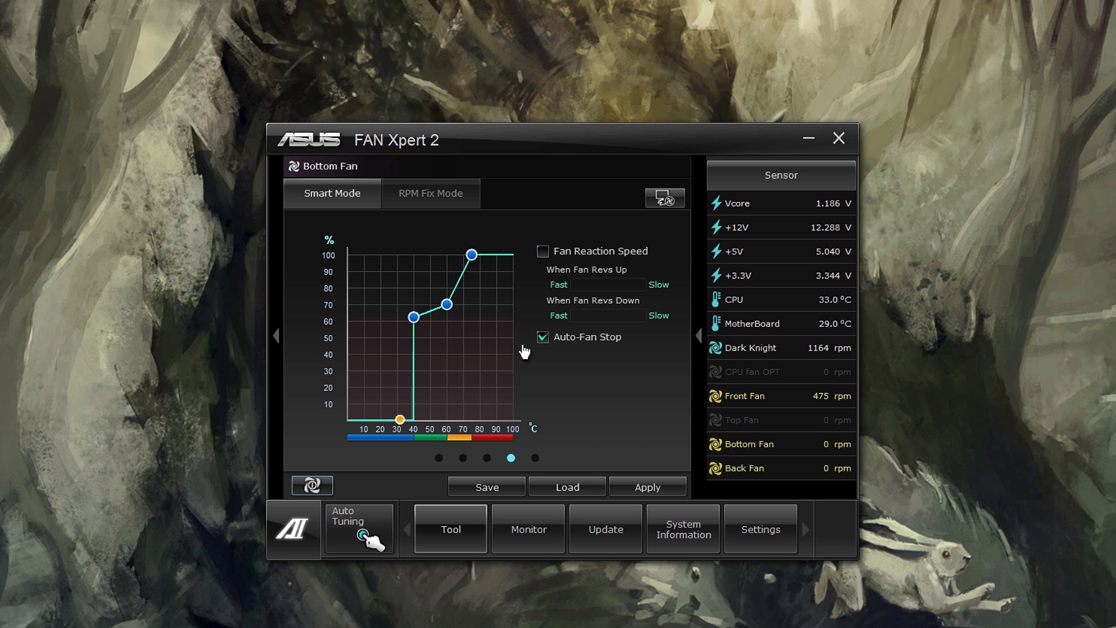
left_click(462, 457)
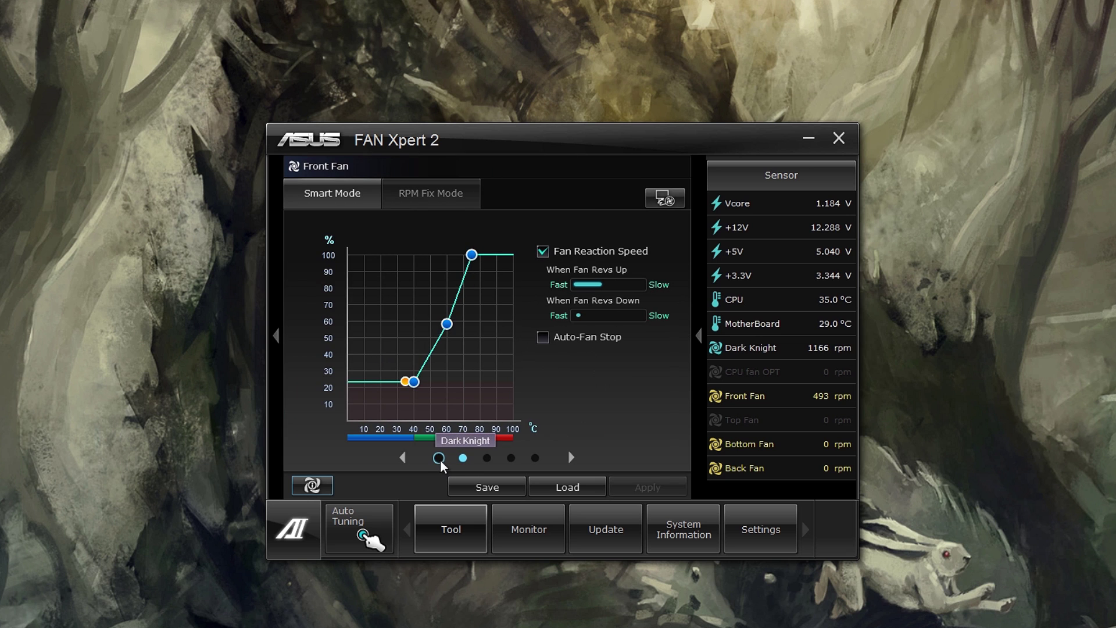
- Check the Dark Knight fan's speed table and curve graph, then Front Fan's, and return to the curves
left_click(440, 459)
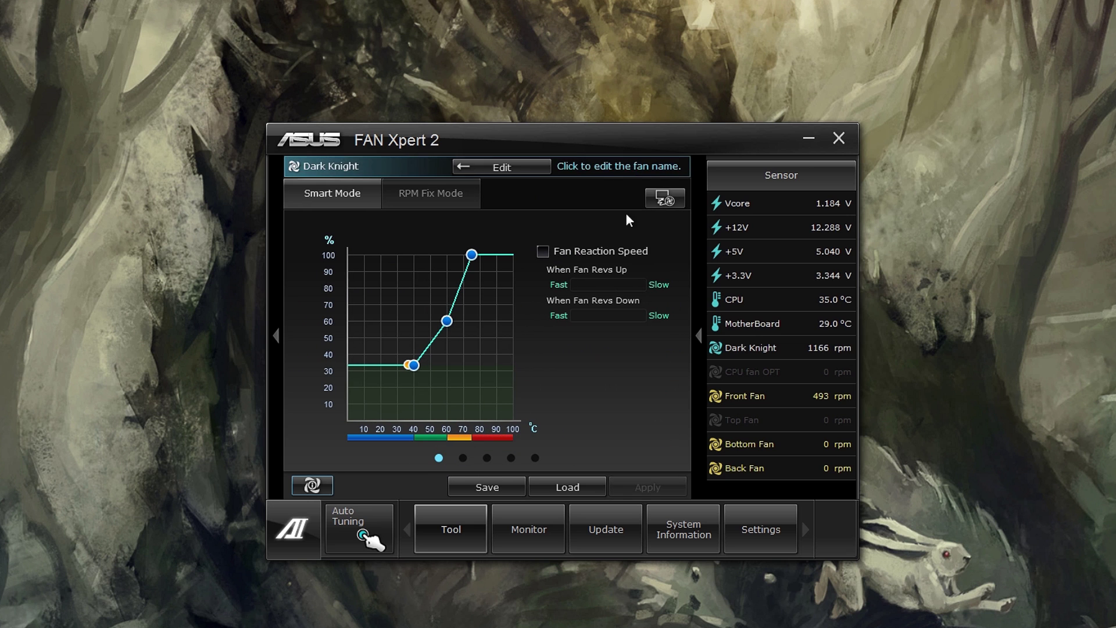
left_click(310, 490)
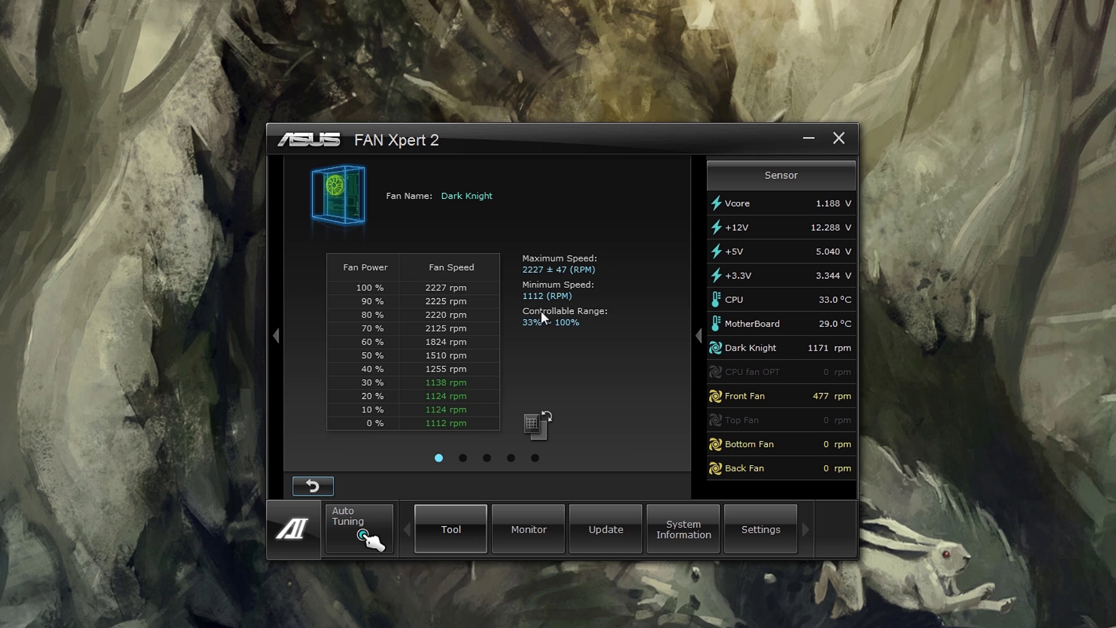
left_click(532, 423)
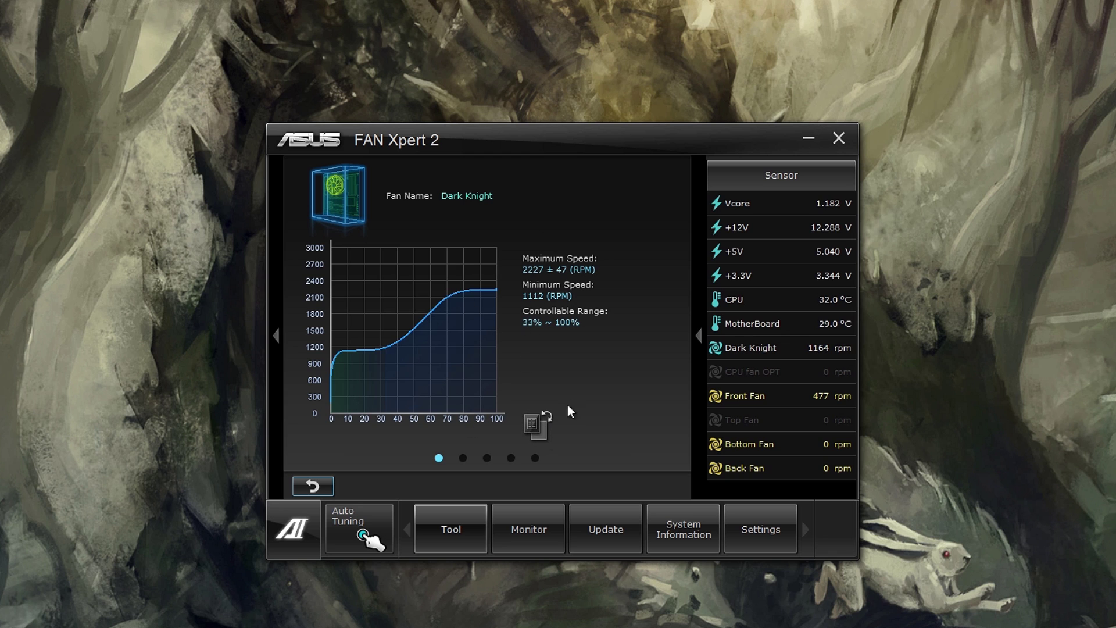
left_click(545, 422)
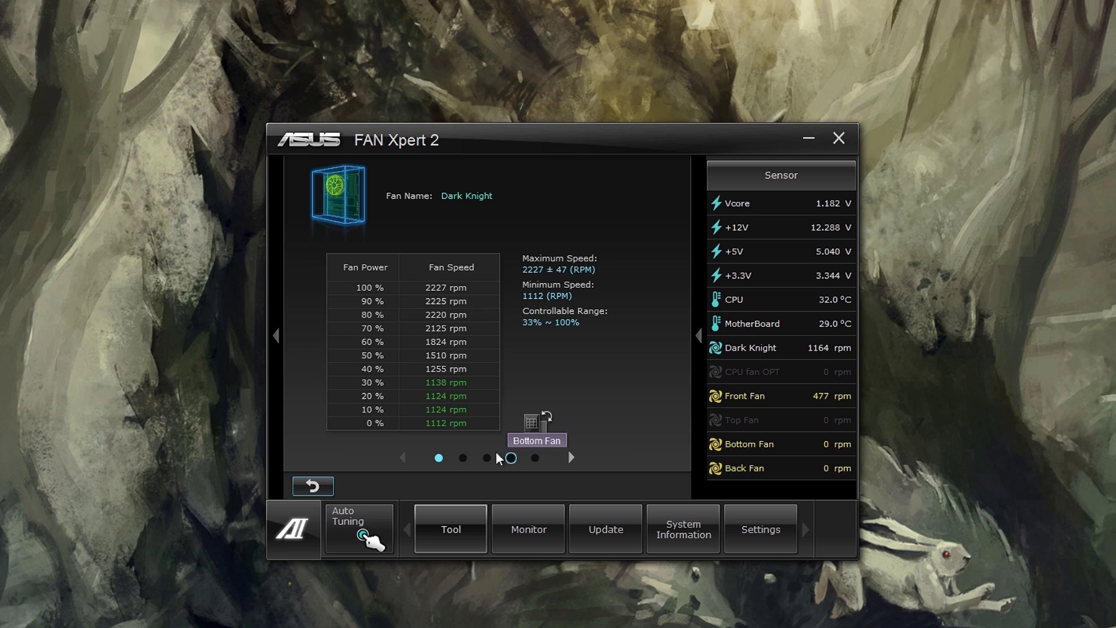
left_click(462, 458)
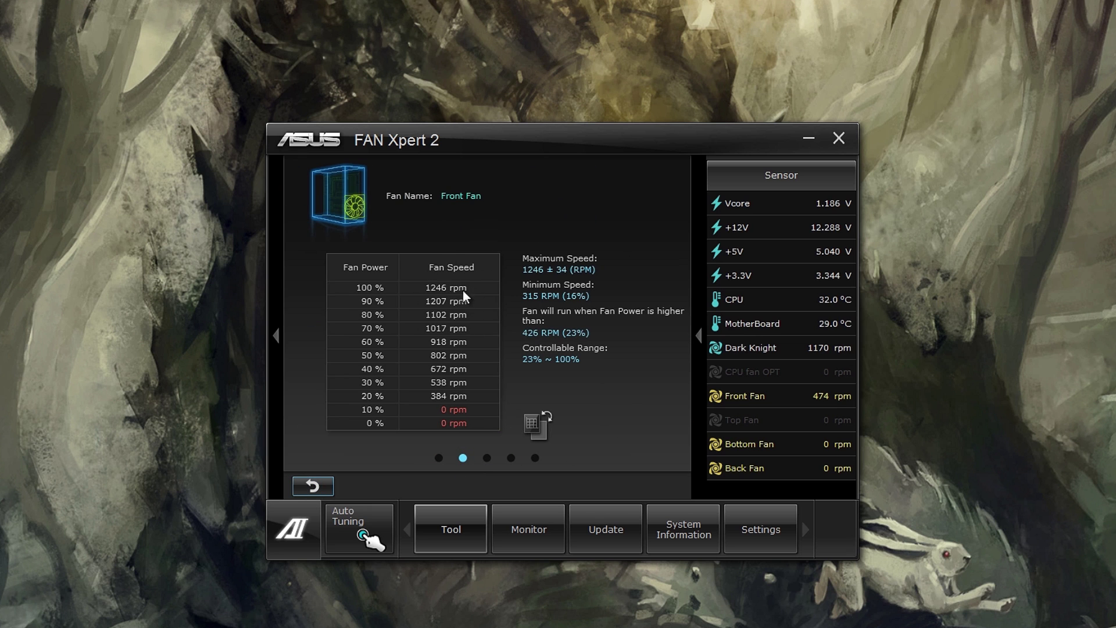
left_click(311, 485)
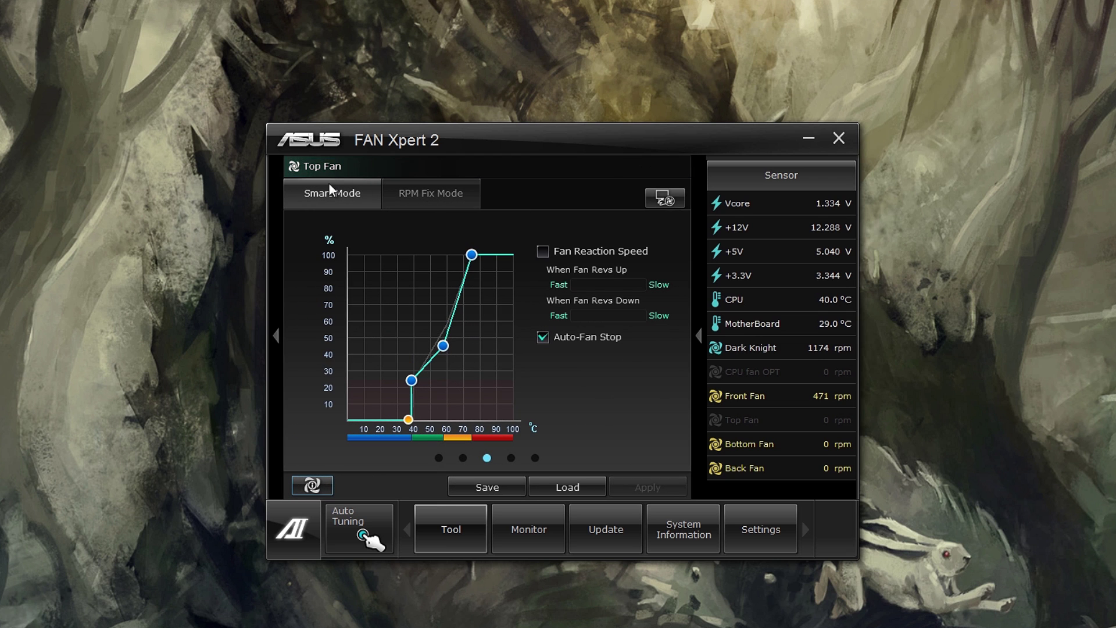
- Change the Front Fan's name to 'Front 200mm Fan' and save it
left_click(458, 460)
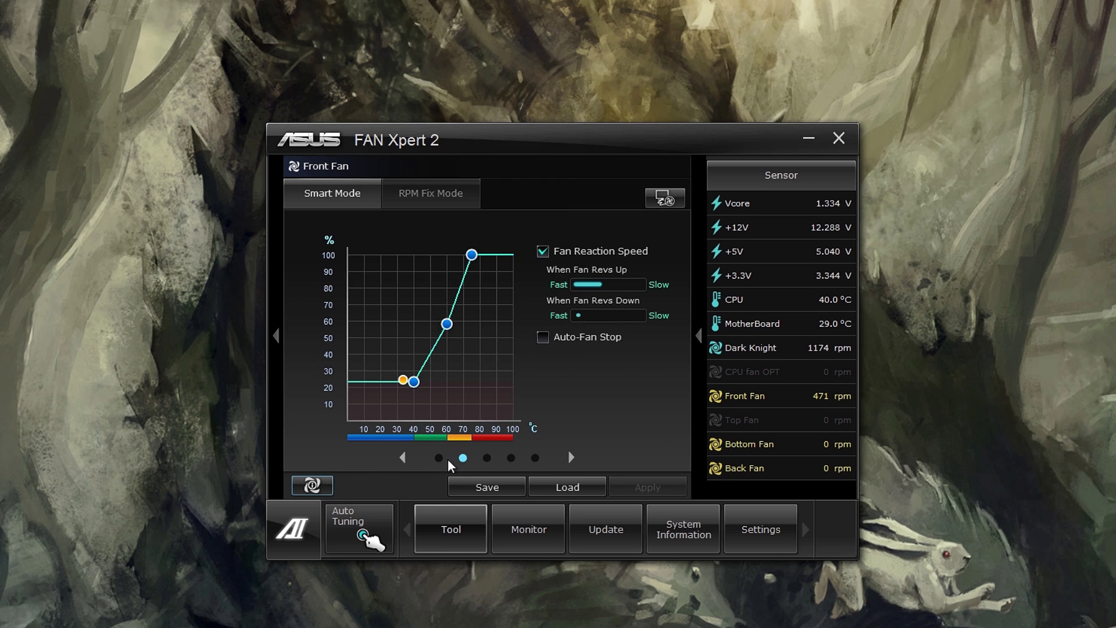
mouse_move(367, 163)
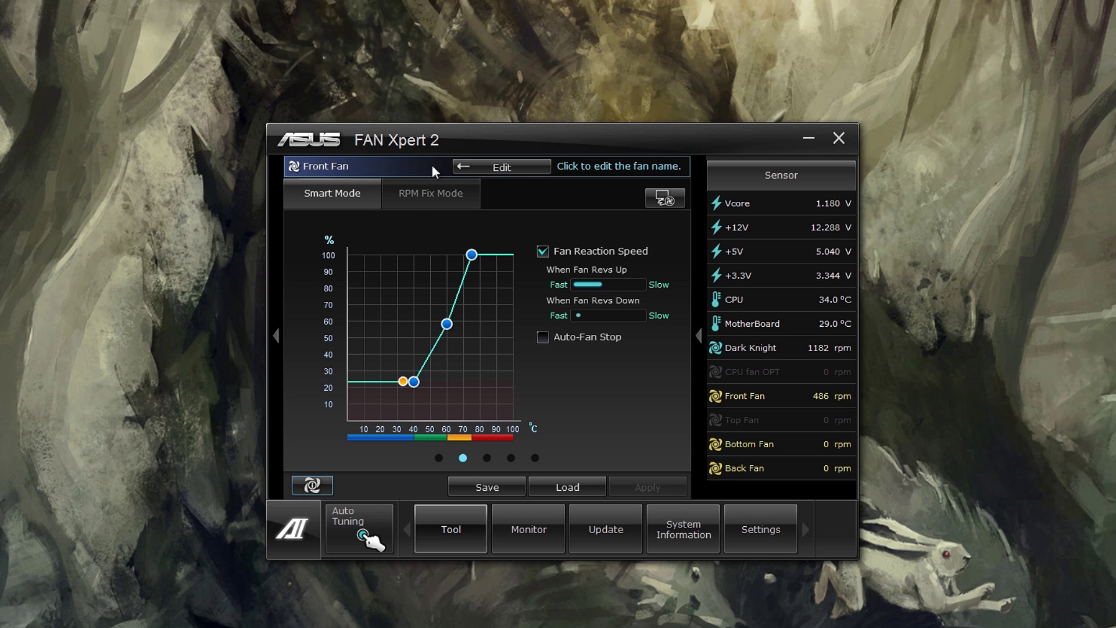
left_click(464, 168)
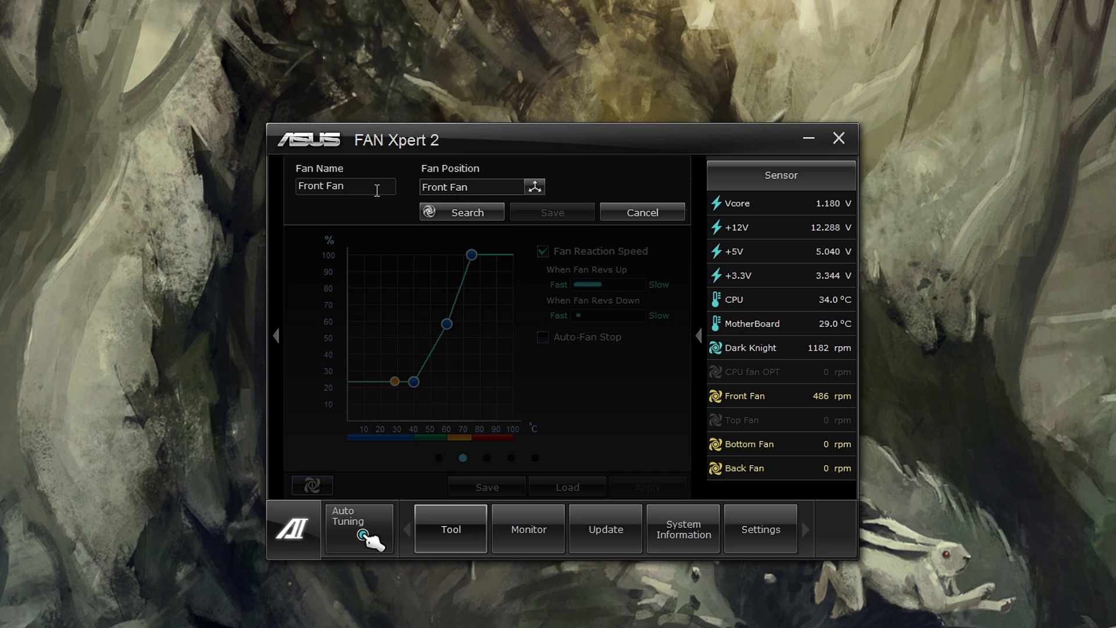
left_click_drag(374, 187, 270, 198)
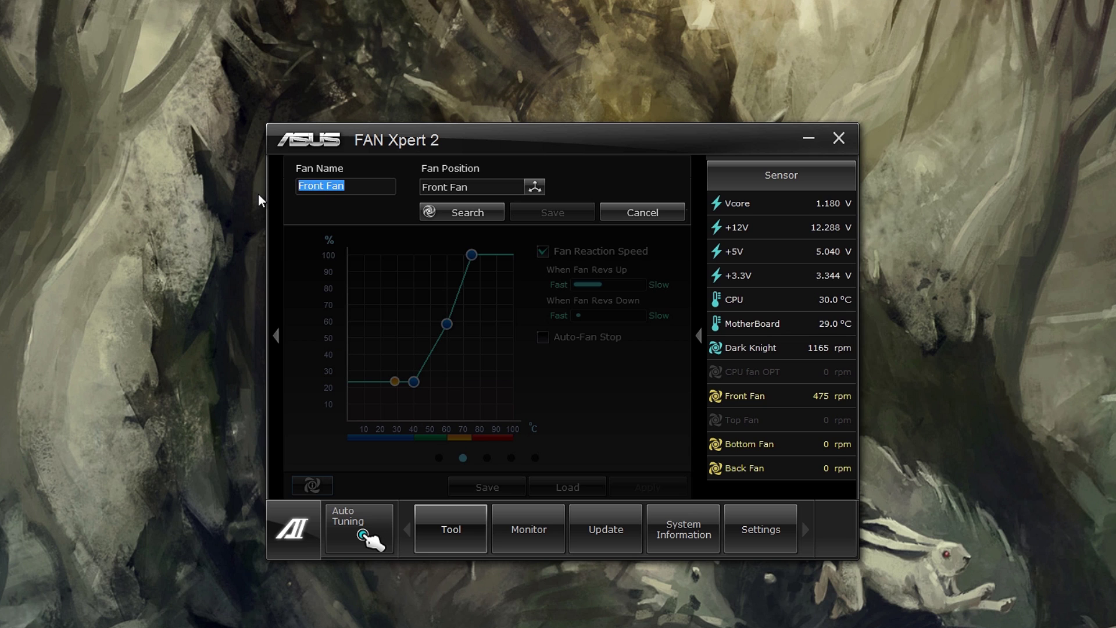
type("Fr")
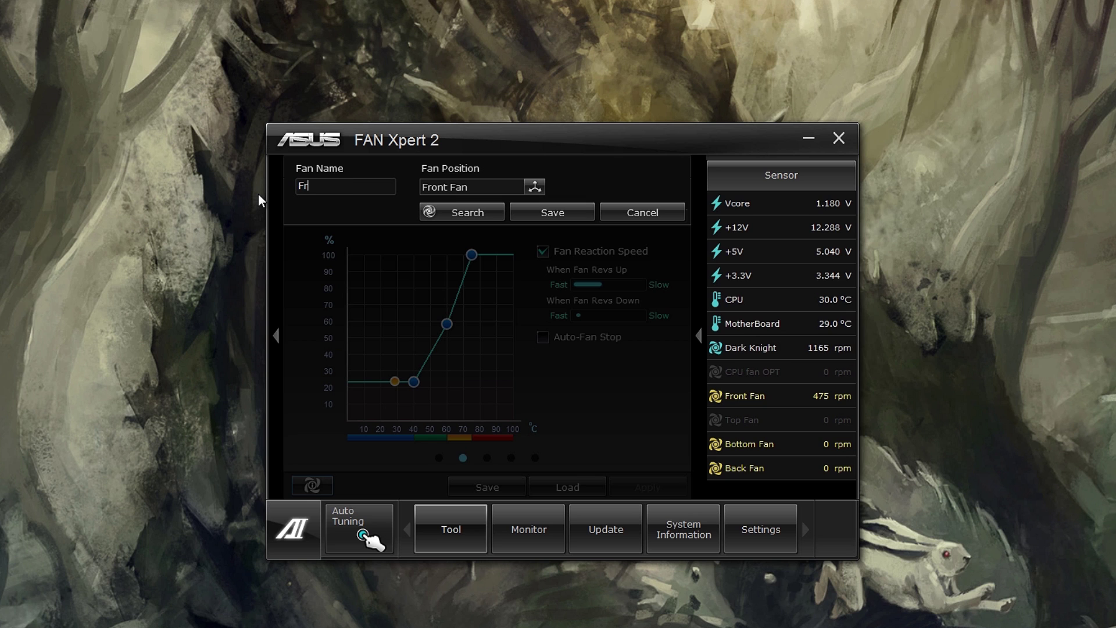
type("ont 200mm Fan")
left_click(550, 210)
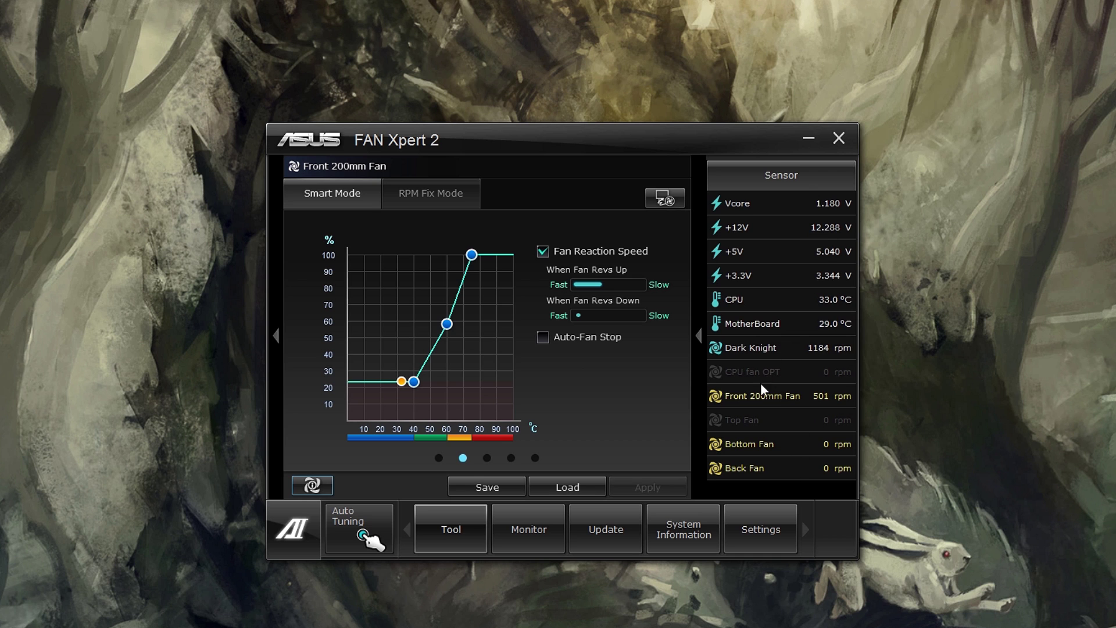
- Show the AI Suite Tool menu listing TurboV EVO, DIGI+ Power Control, EPU and Probe II
left_click(453, 540)
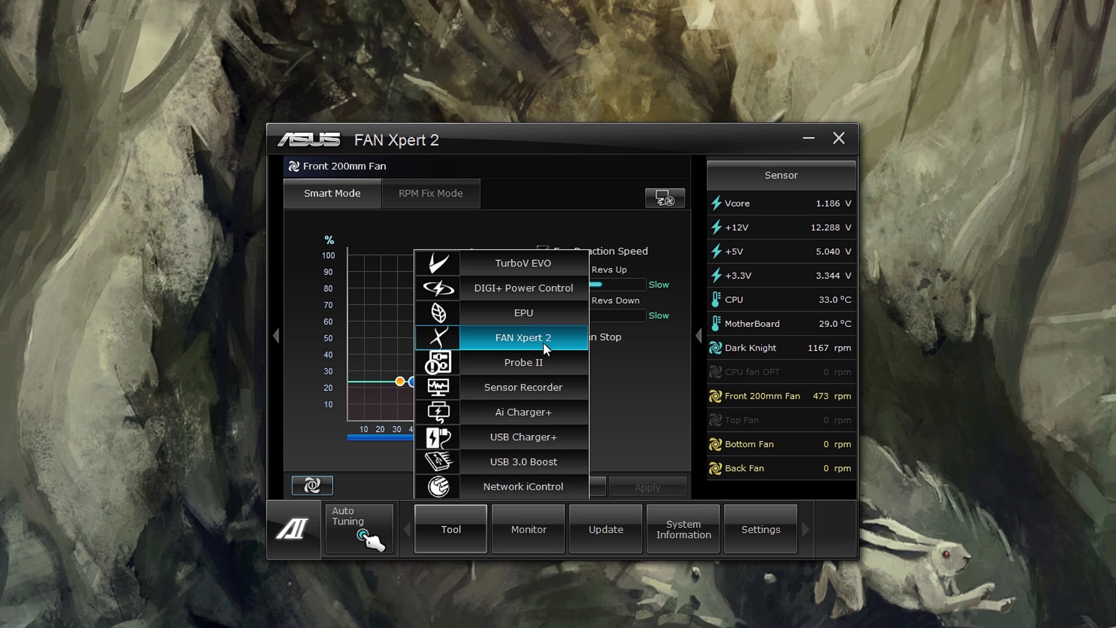
- Pick FAN Xpert 2 from the Tool menu to return to the Front 200mm Fan curve
left_click(543, 342)
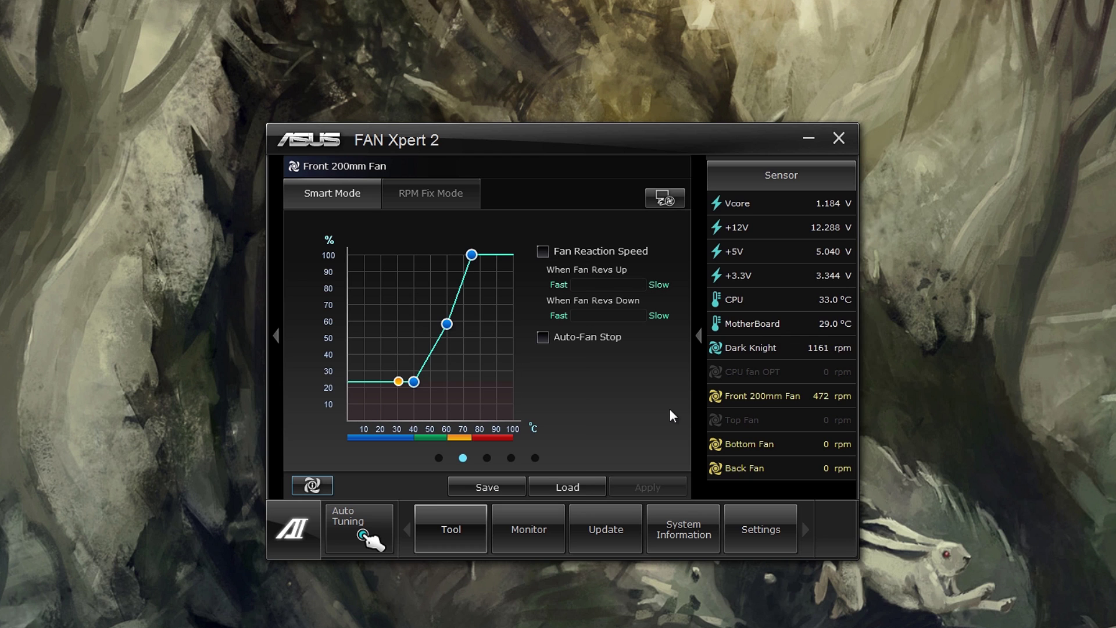